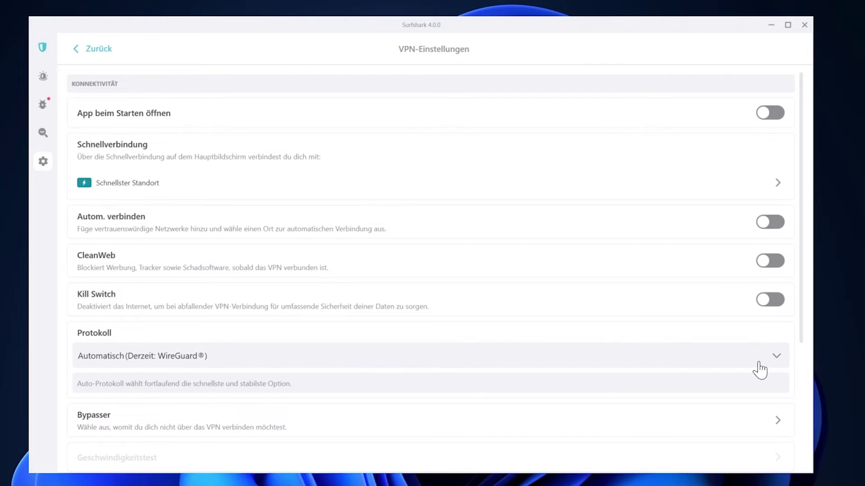
- Open the Bypasser options in the VPN settings
scroll(760, 370, "down", 1)
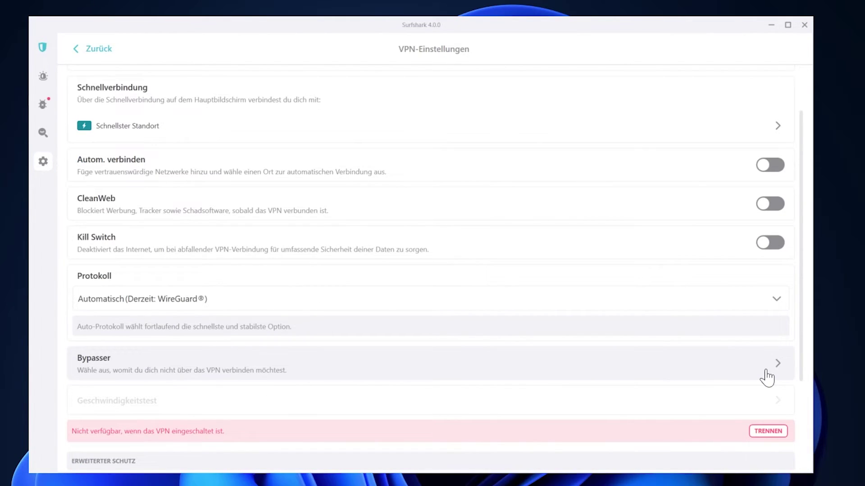
left_click(767, 378)
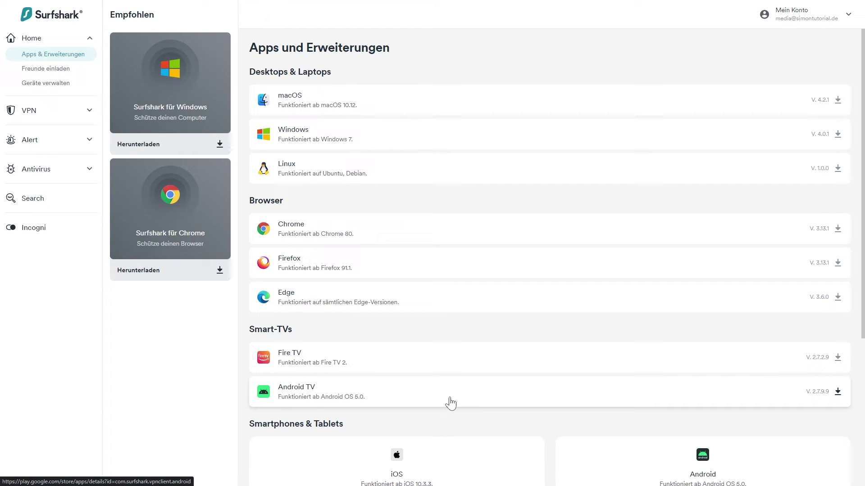
- In the Surfshark web account, view the VPN section's Smart DNS page and the manual and router setup methods
left_click(75, 113)
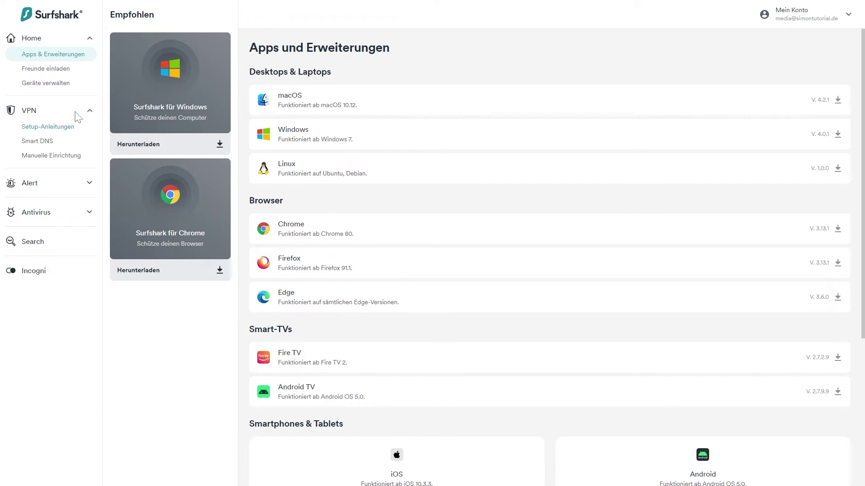
left_click(45, 143)
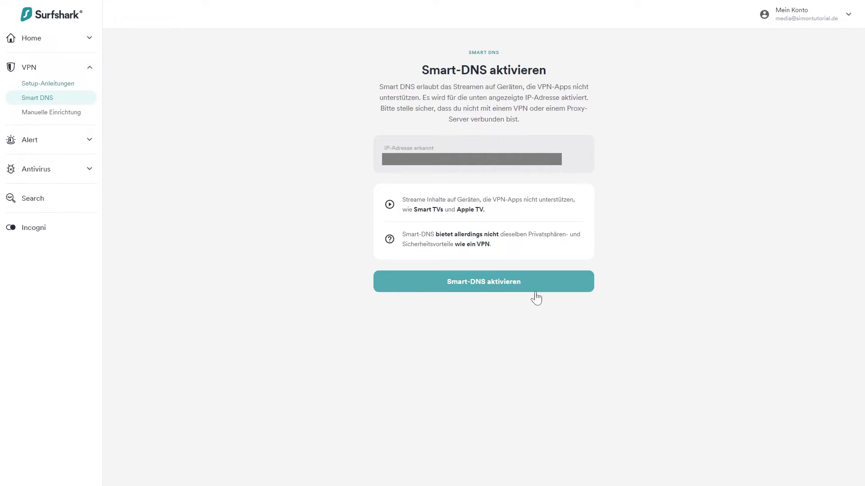
left_click(49, 118)
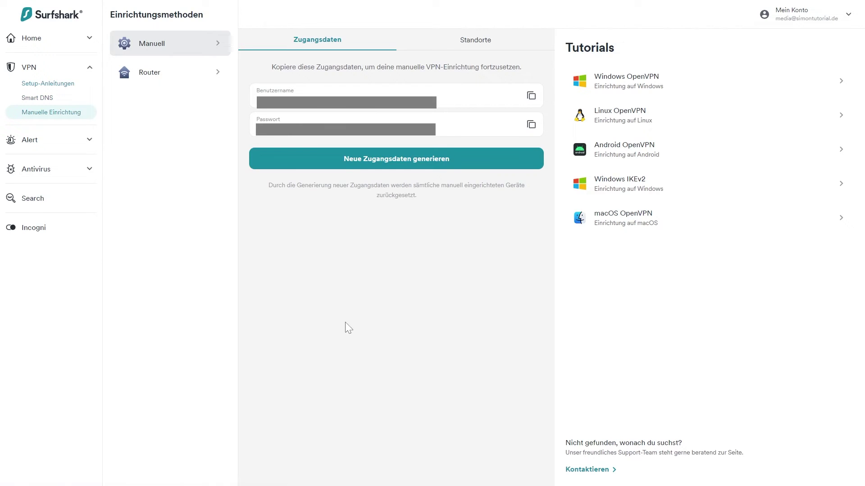
left_click(180, 84)
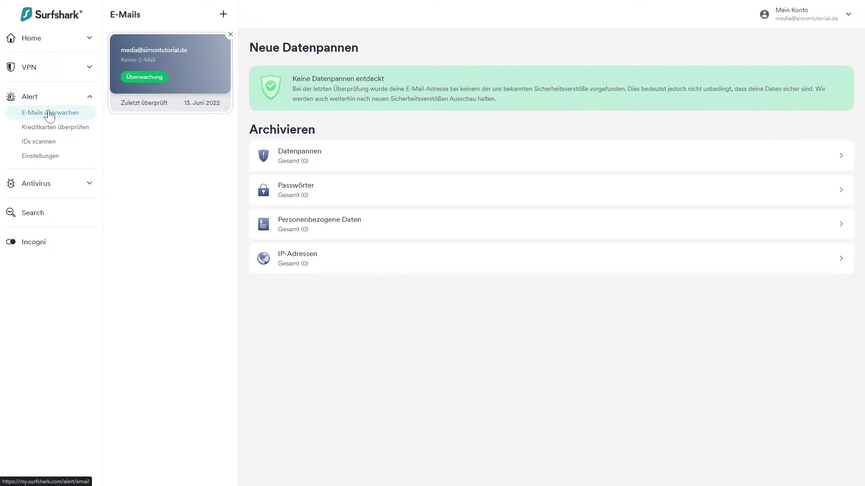
- Enter the verification code for the newly added e-mail address in Alert and verify the address
left_click(73, 134)
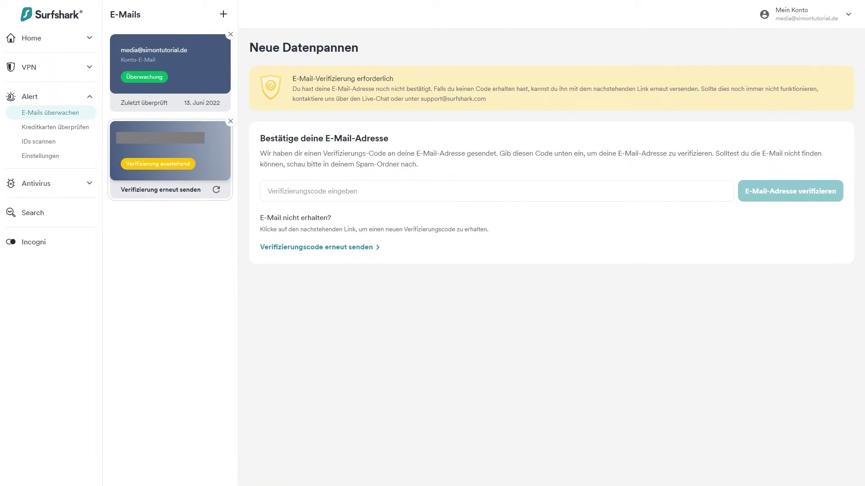
key("ctrl+v")
left_click(801, 197)
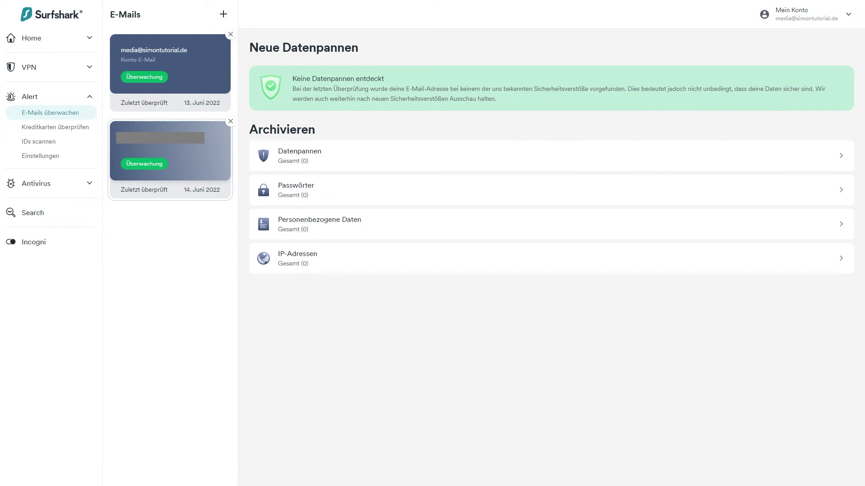
- View Alert's form for adding a credit card and its country selection for scanning IDs
left_click(63, 128)
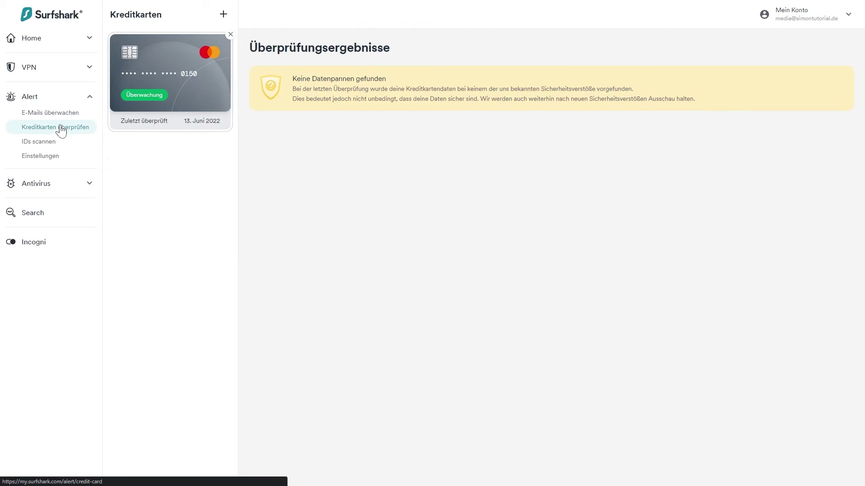
left_click(223, 14)
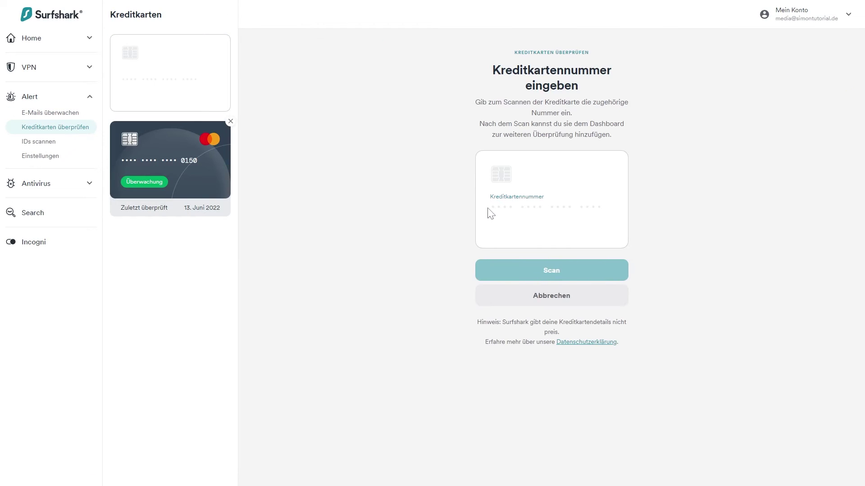
left_click(49, 145)
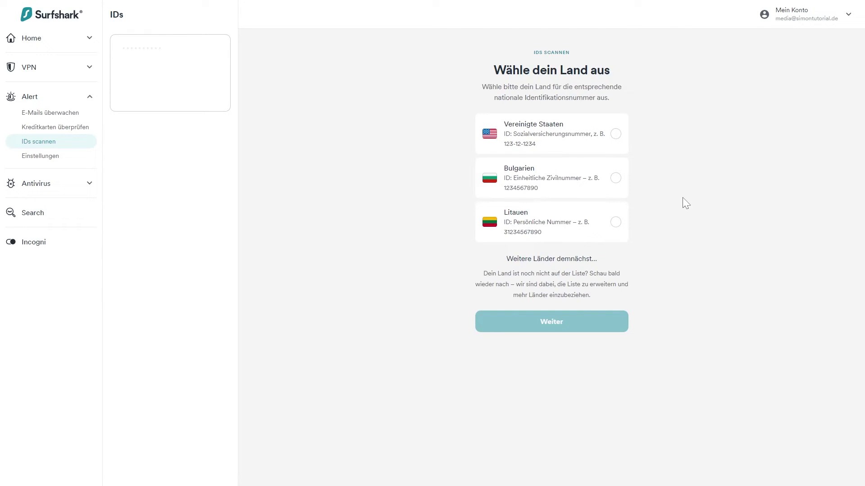
- Open the Alert settings and look through the data breach report frequency choices and the warning recipient options
left_click(69, 157)
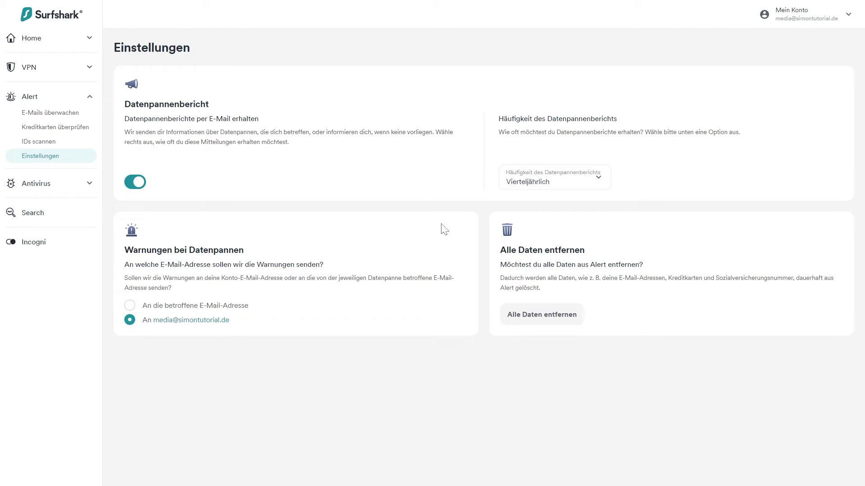
left_click(561, 182)
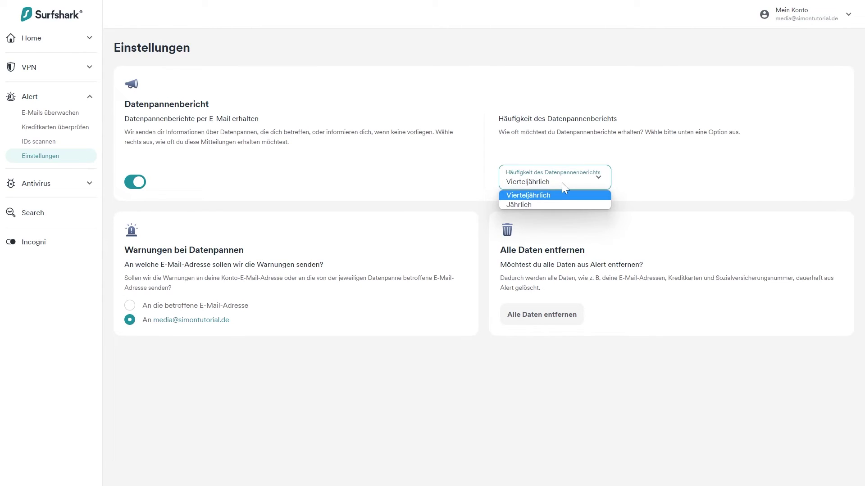
left_click(562, 182)
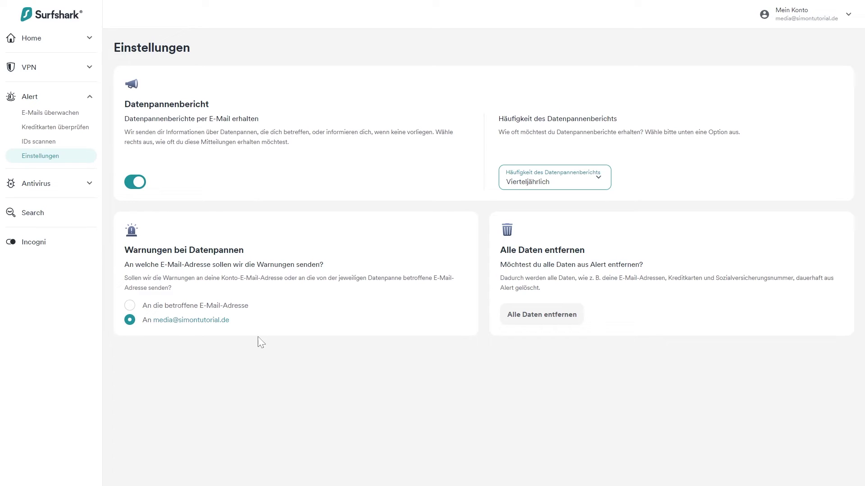
left_click(207, 306)
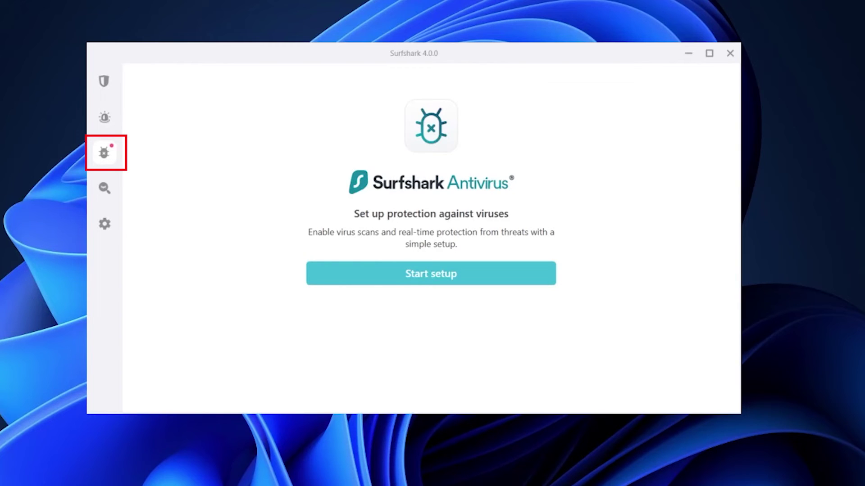
- In the Surfshark desktop app, complete the Antivirus setup and run a quick scan with the daily quick scan disabled
left_click(430, 283)
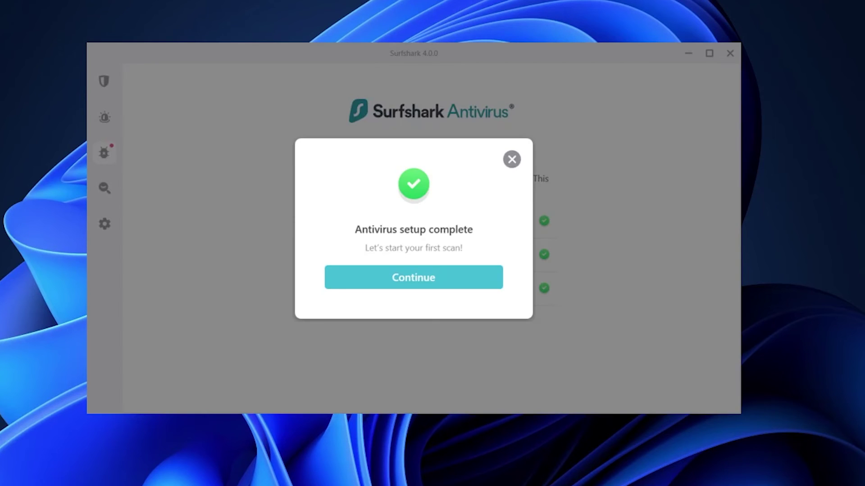
left_click(430, 283)
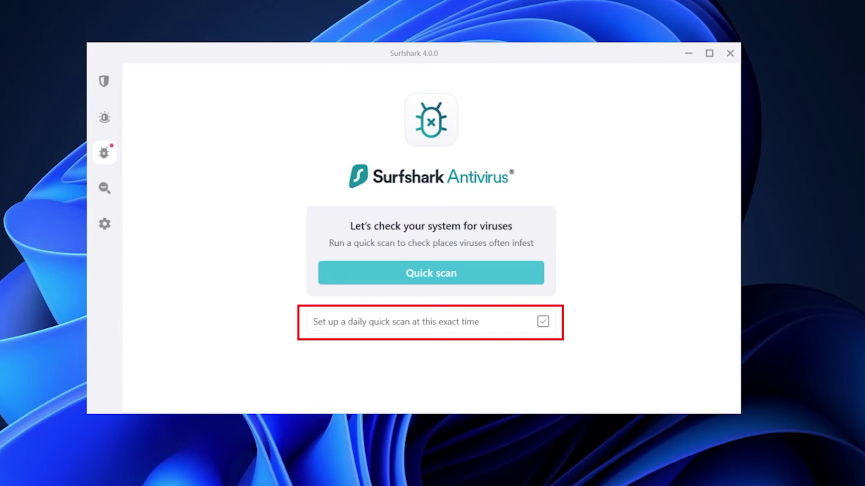
left_click(543, 323)
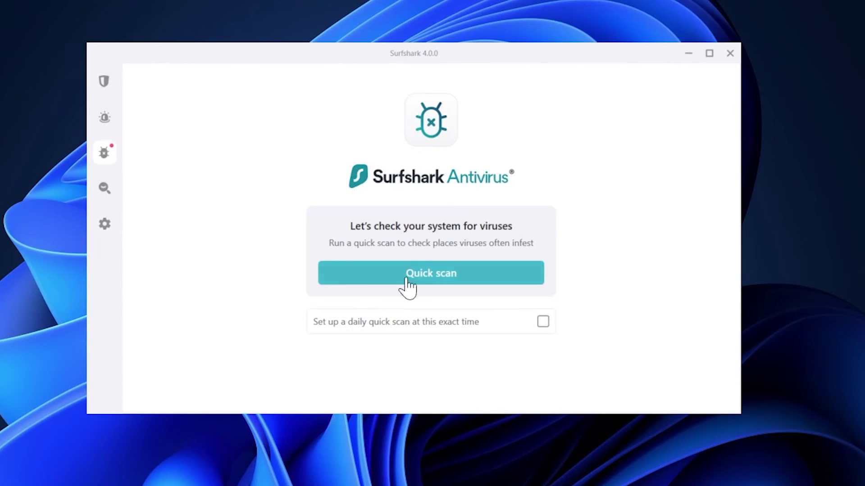
left_click(431, 284)
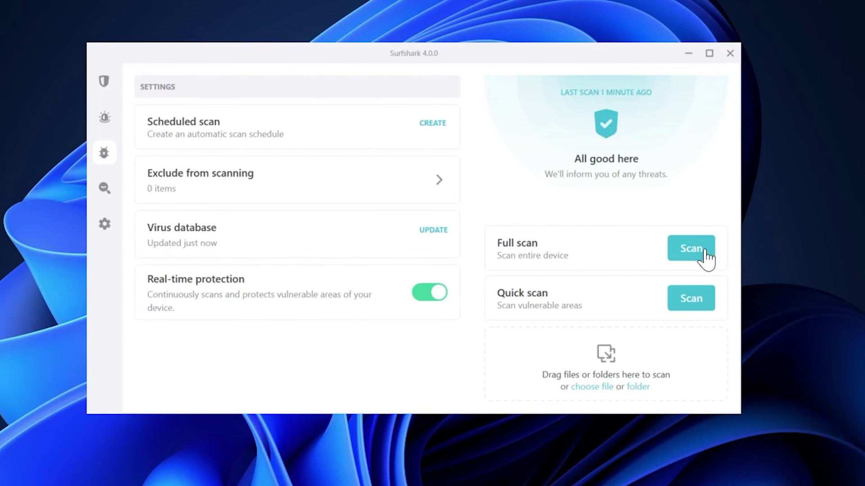
- Look through the Antivirus dashboard's full scan option, scan exclusions and area for scanning individual files or folders
left_click(706, 253)
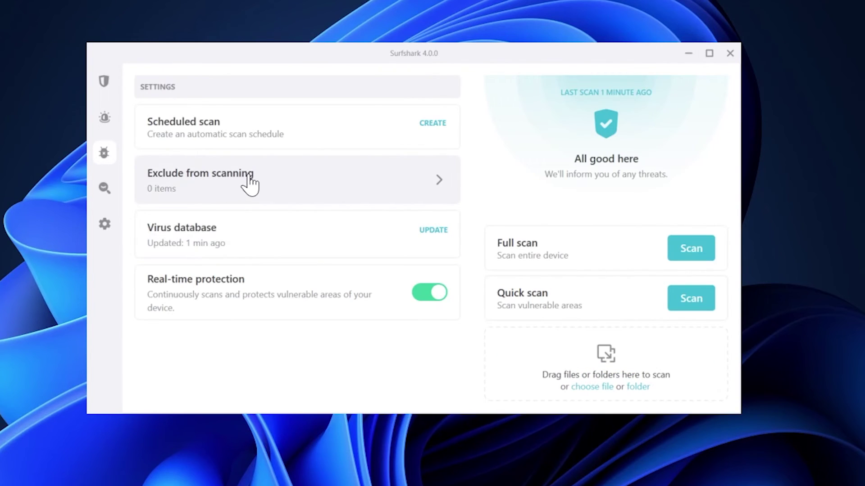
left_click(249, 183)
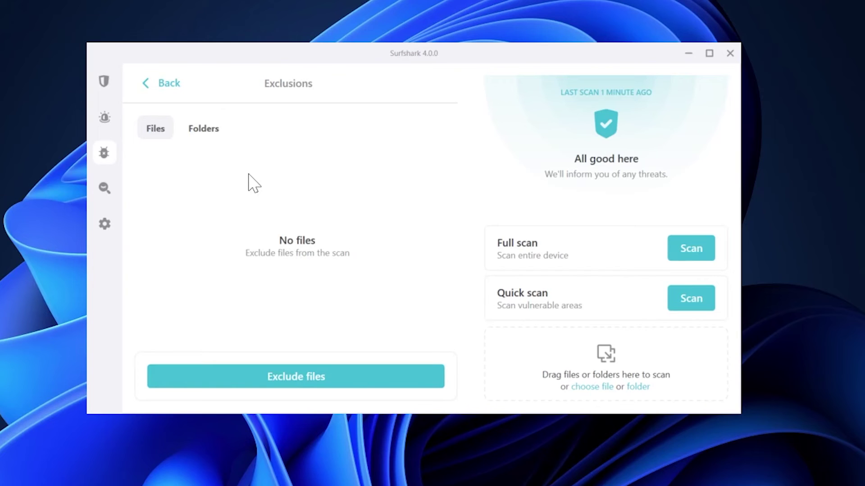
left_click(170, 86)
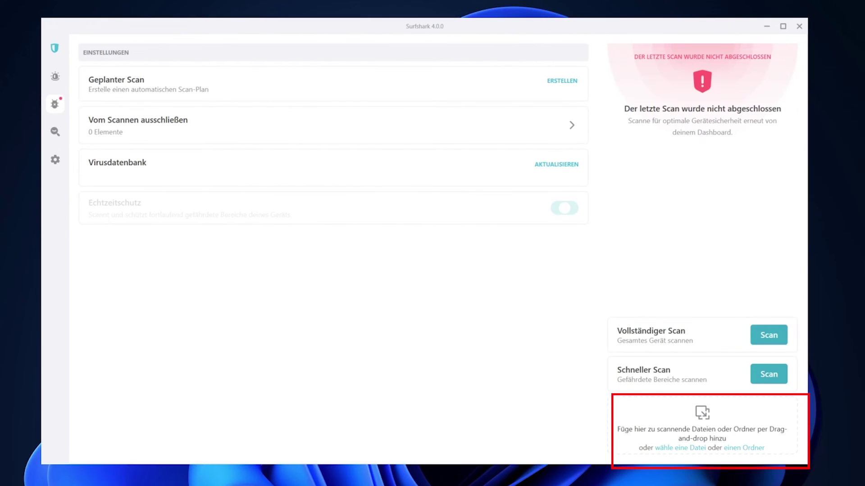
left_click_drag(696, 450, 710, 339)
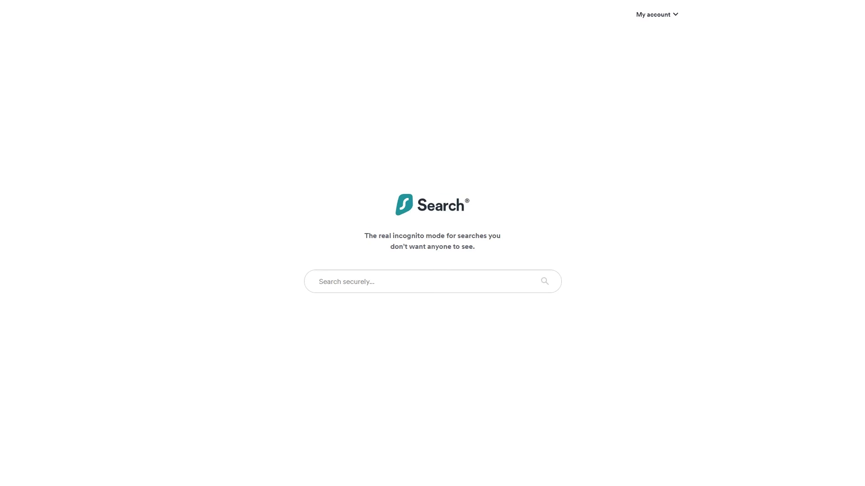
- Search for "simontutorial" with Surfshark Search
left_click(318, 281)
type("simontutorial")
key("Return")
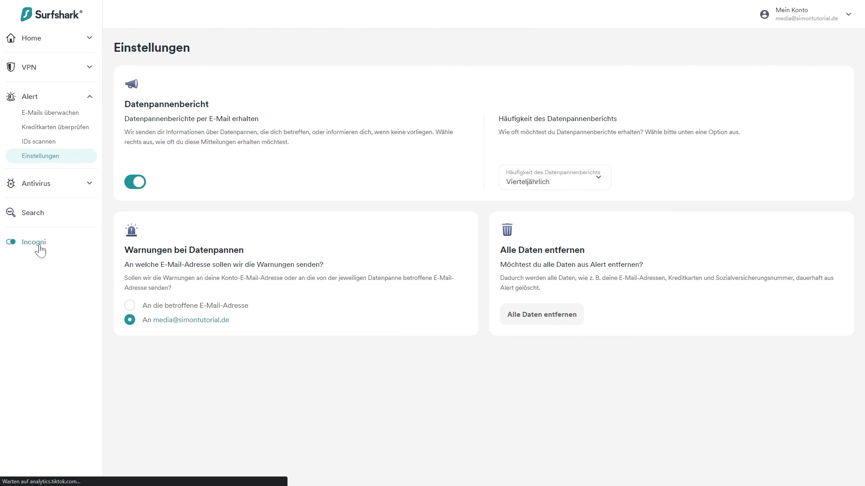
- In the Surfshark web account, open the Incogni page and follow its discount offer to the Incogni site
left_click(36, 245)
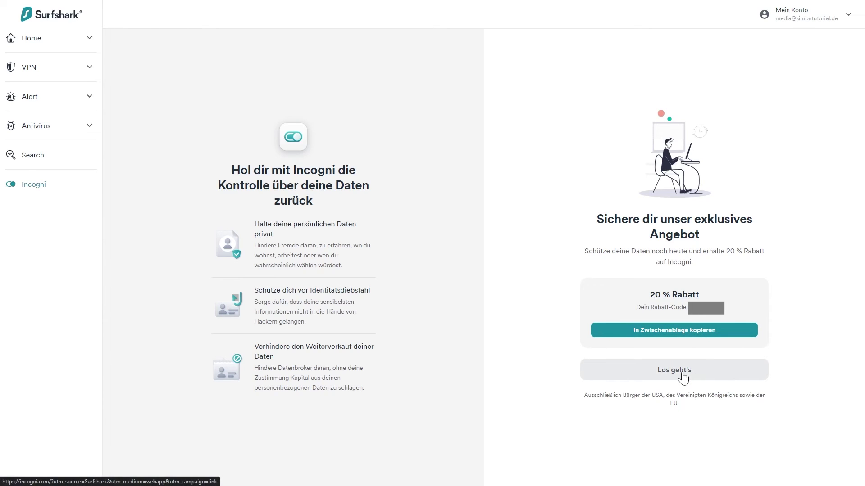
left_click(706, 374)
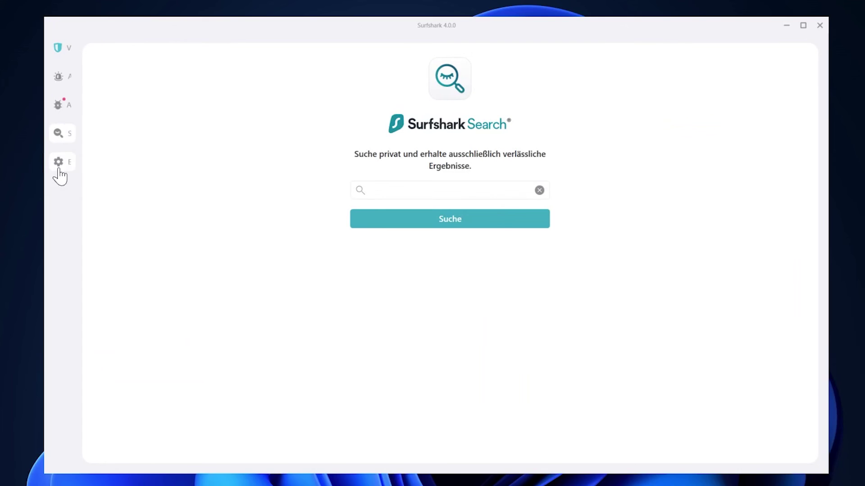
- In the Surfshark desktop app's settings, view the app settings and open the account section
left_click(59, 167)
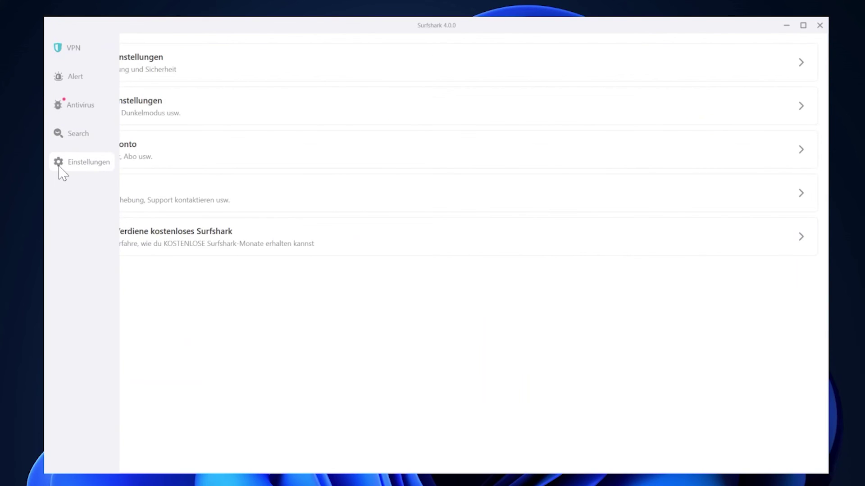
left_click(185, 106)
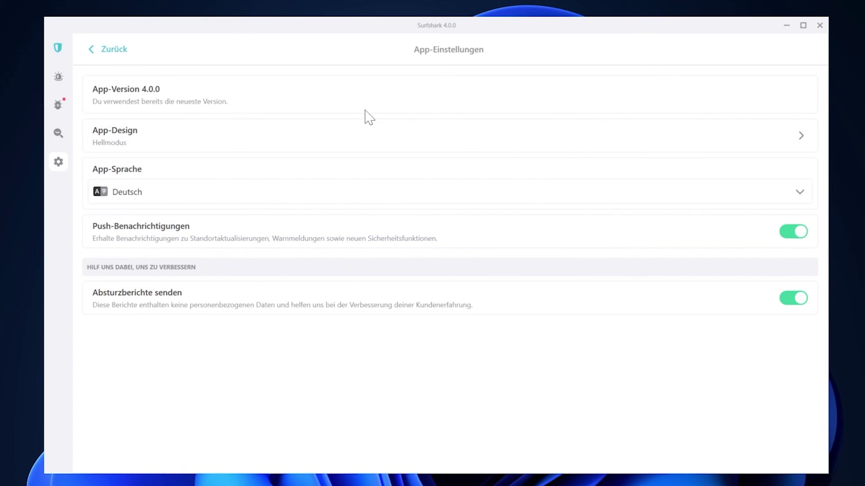
left_click(107, 51)
left_click(205, 153)
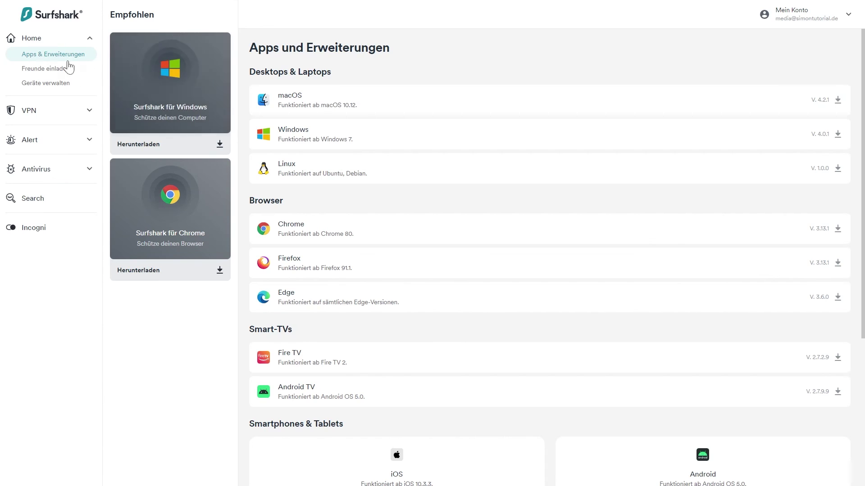
- In the Surfshark web account, view the general device management page and the Antivirus device management page
left_click(42, 112)
left_click(40, 86)
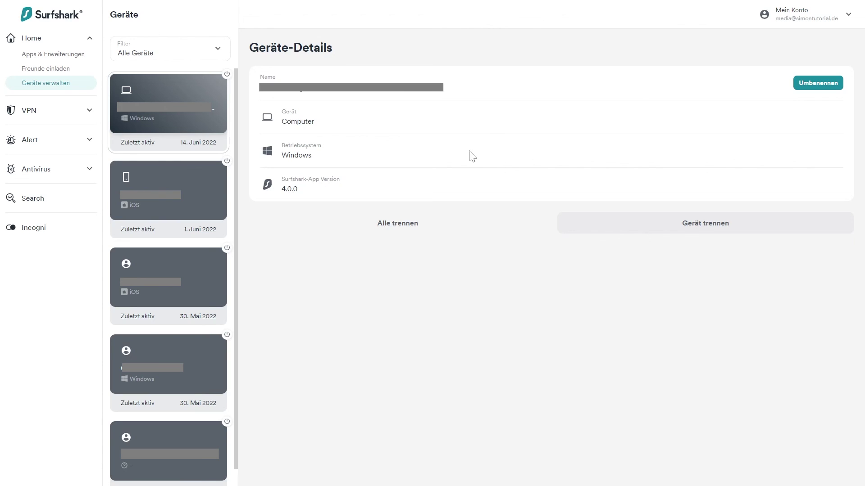
left_click(36, 169)
left_click(60, 187)
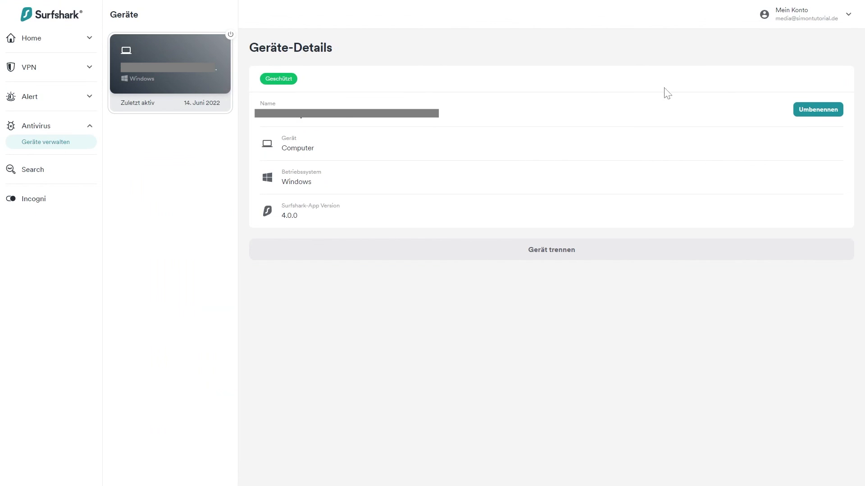
- View the account settings and the subscription page, and reopen the account menu
left_click(811, 16)
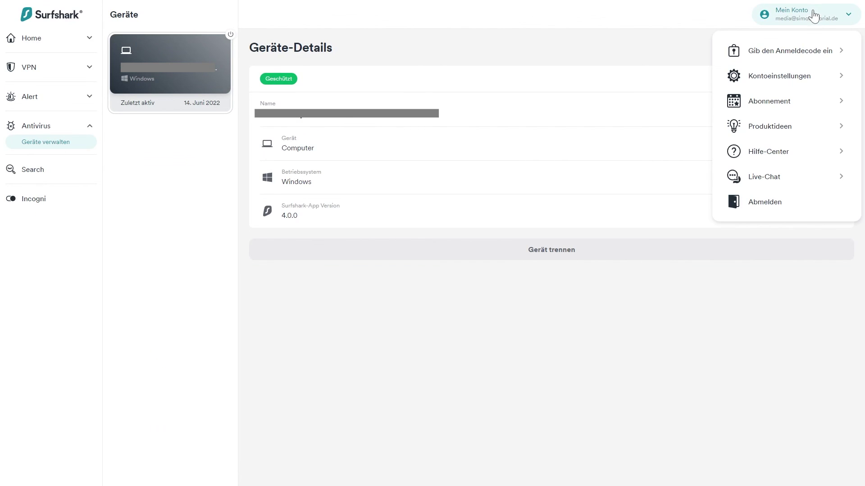
left_click(784, 84)
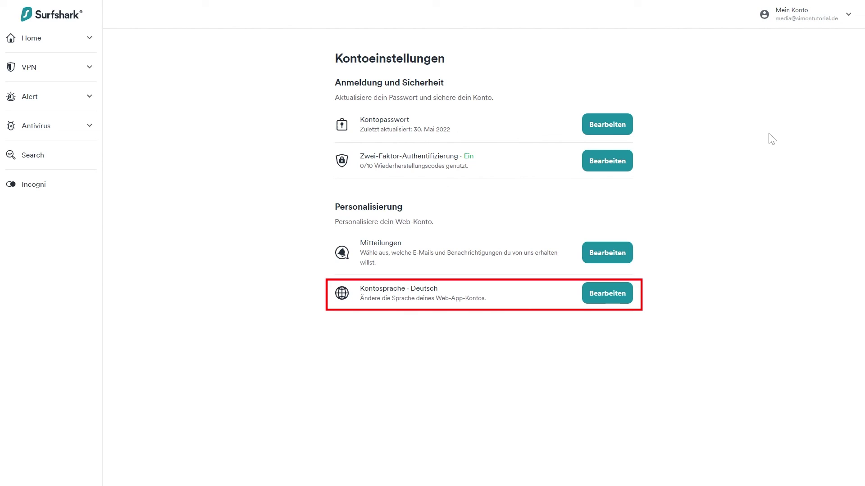
left_click(816, 21)
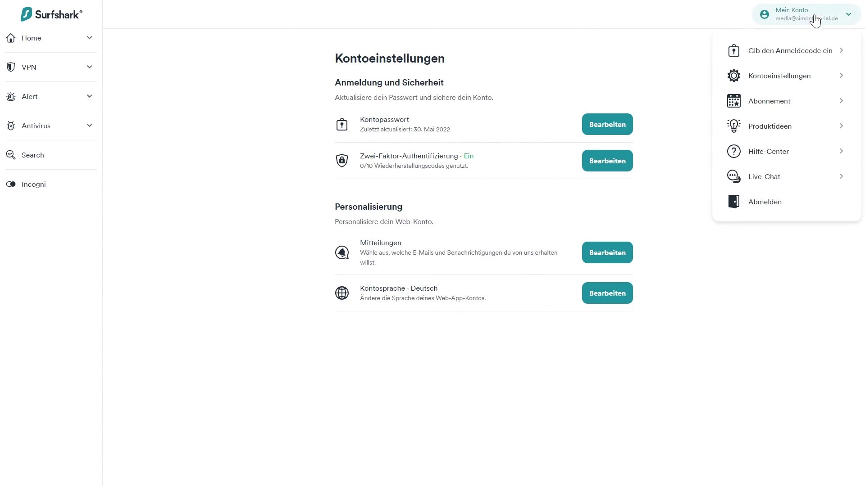
left_click(781, 104)
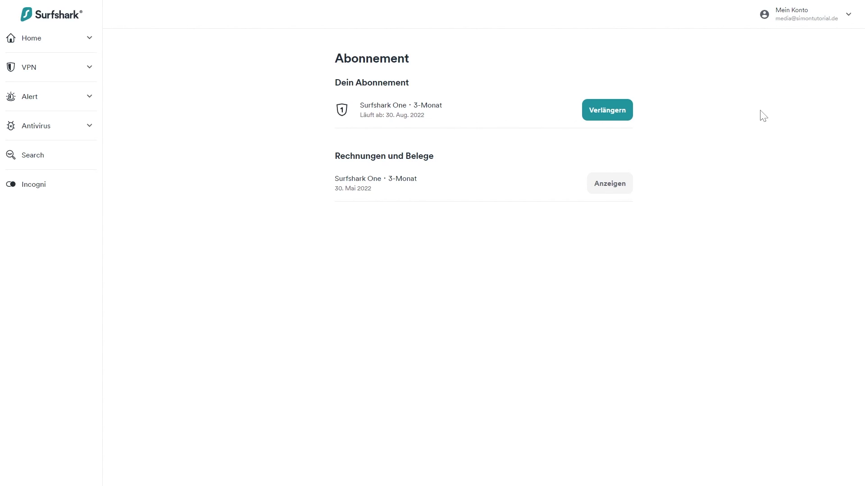
left_click(820, 19)
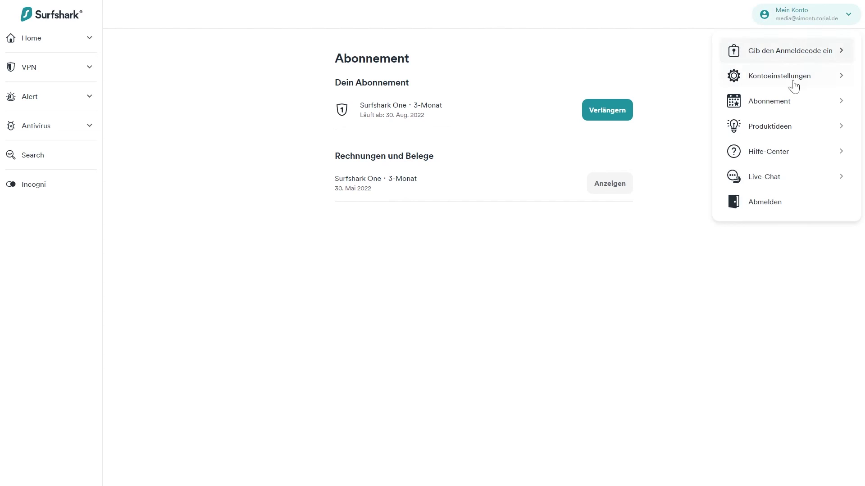